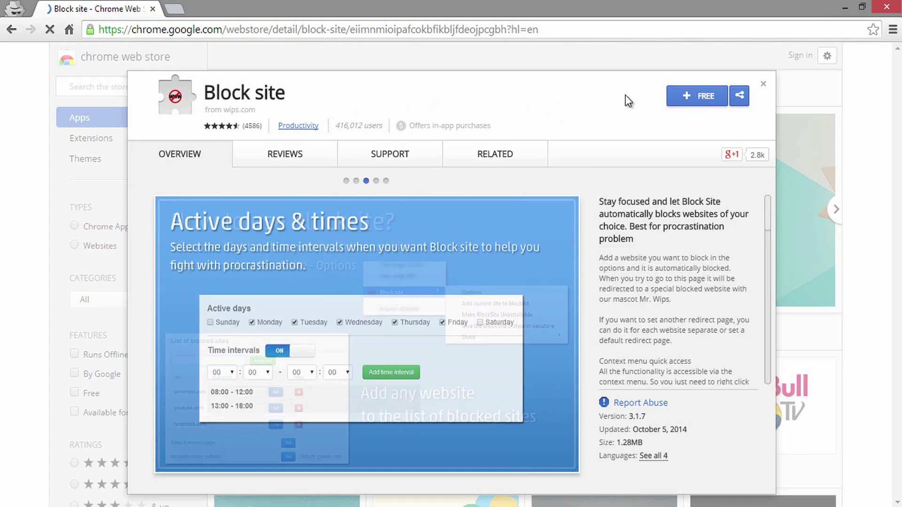
# Install the free Block site extension from the Chrome Web Store and confirm adding it.
pyautogui.click(691, 97)
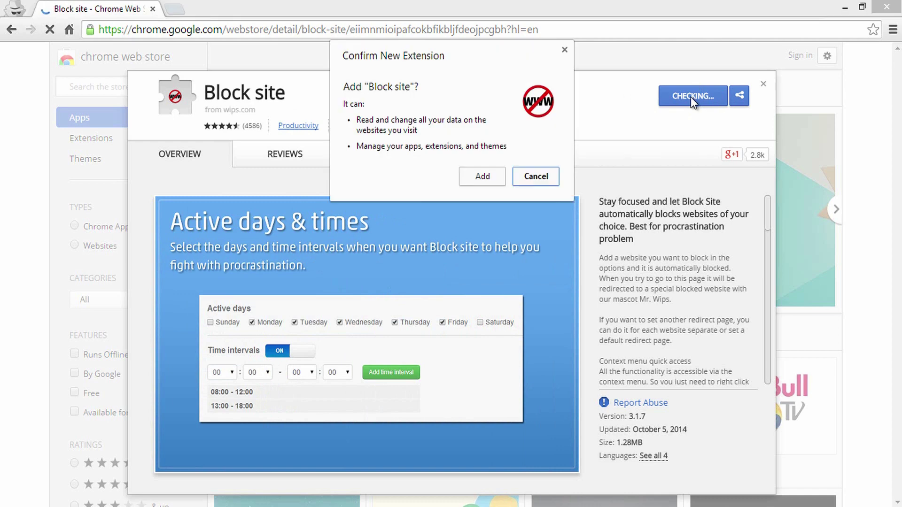
pyautogui.click(494, 181)
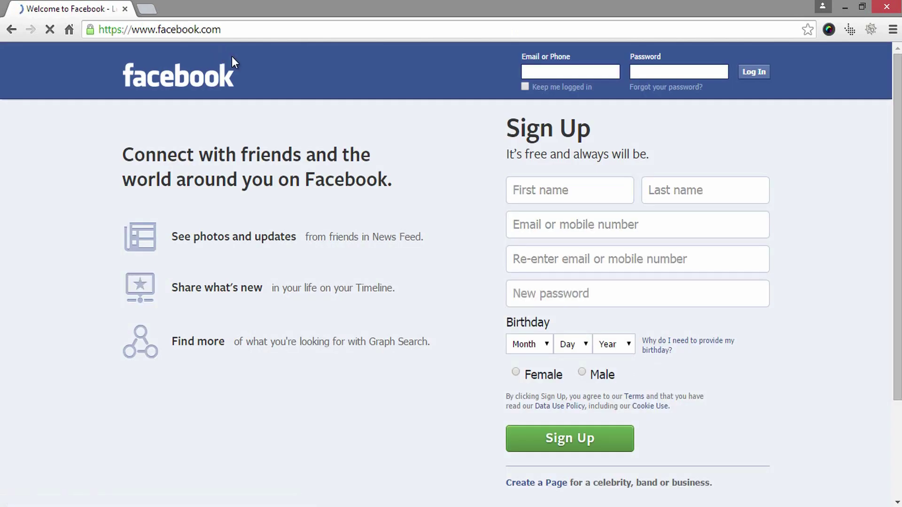
# Reach Block site's Options page from the facebook.com page's right-click menu.
pyautogui.rightClick(408, 121)
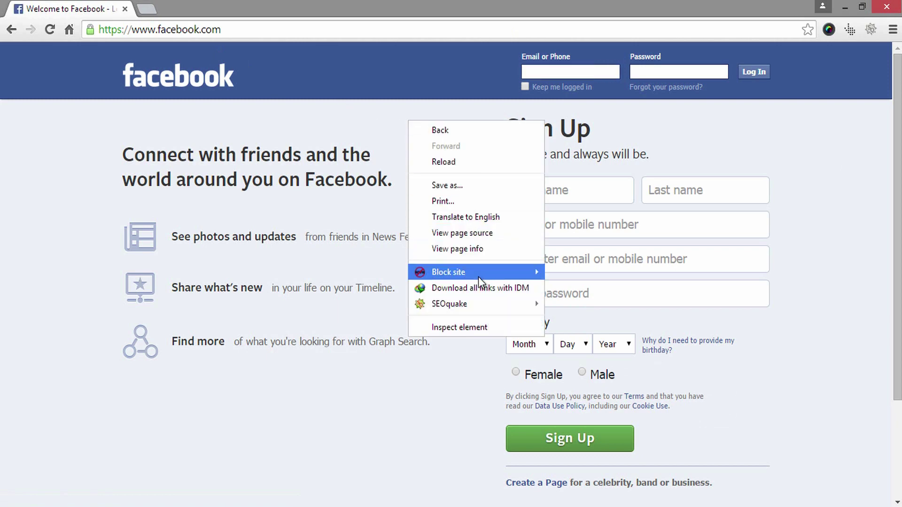
pyautogui.moveTo(448, 272)
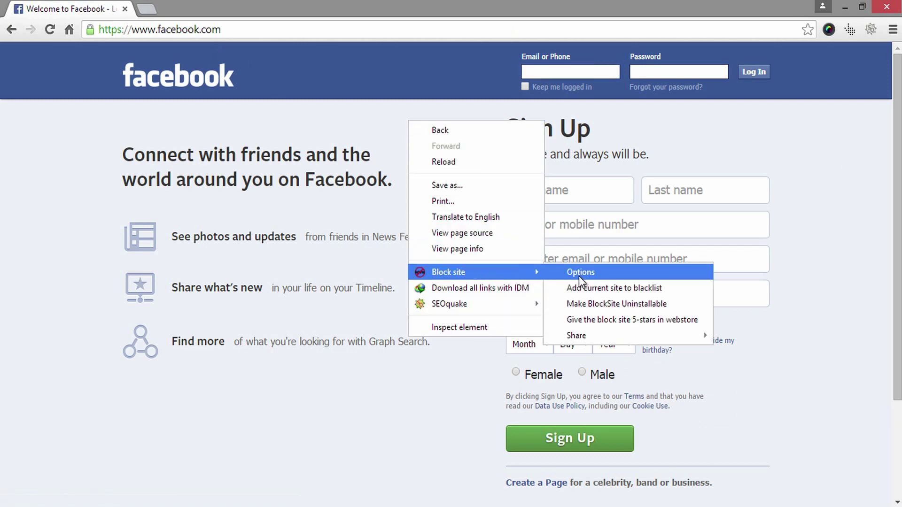
pyautogui.click(586, 289)
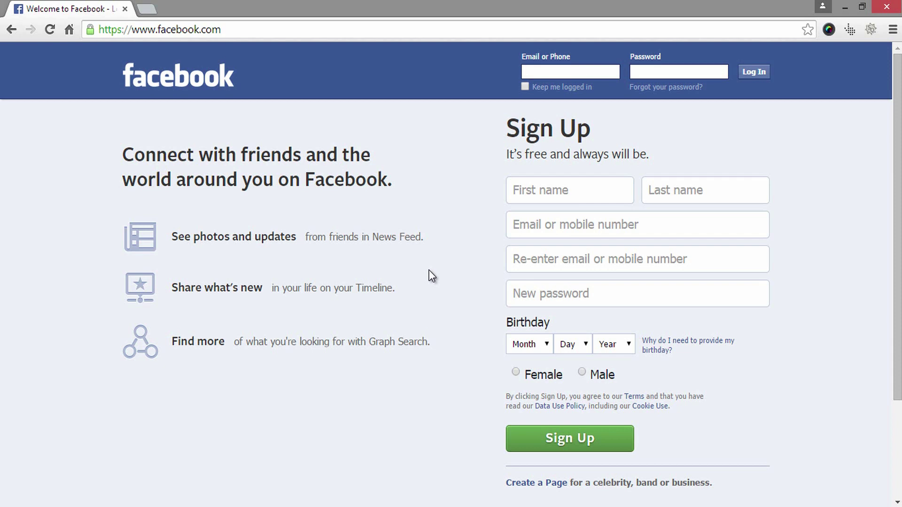
pyautogui.rightClick(438, 197)
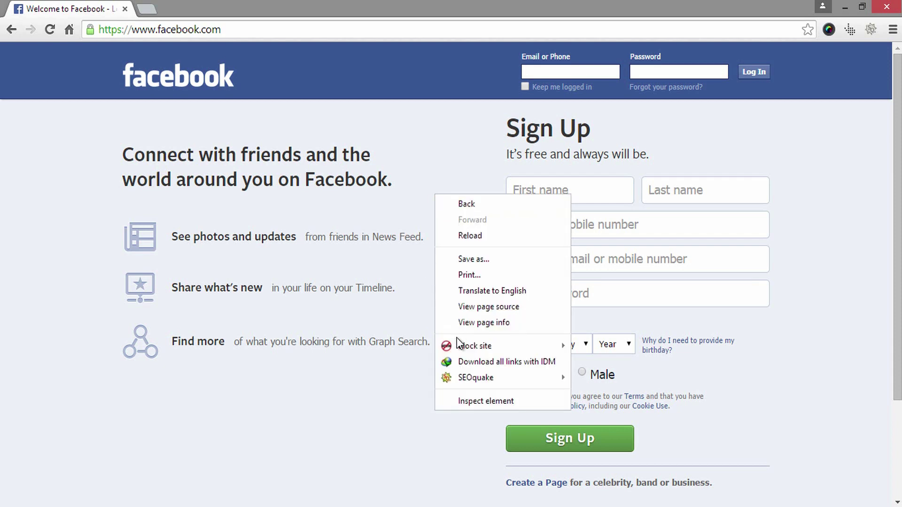
pyautogui.moveTo(475, 346)
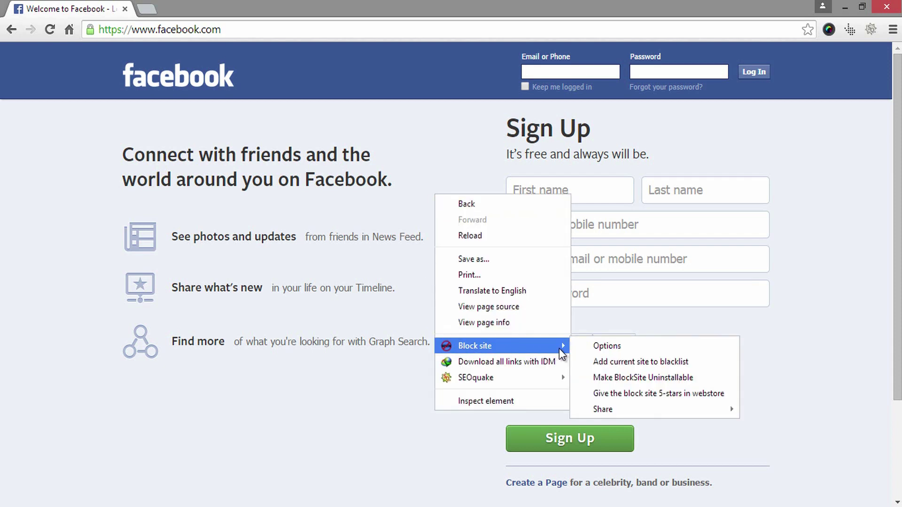
pyautogui.click(597, 348)
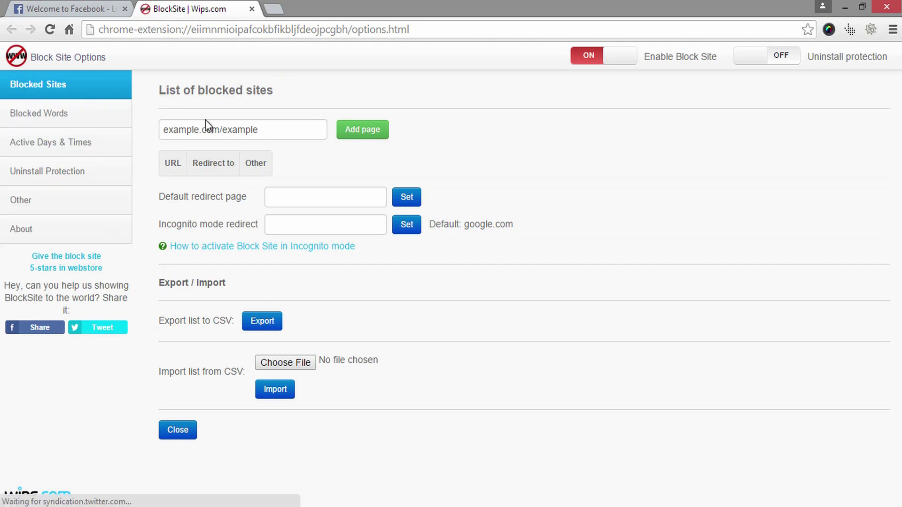
# Add facebook.com to the blocked sites and test it in a new tab.
pyautogui.moveTo(283, 129); pyautogui.dragTo(149, 133)
pyautogui.write('facebook.com')
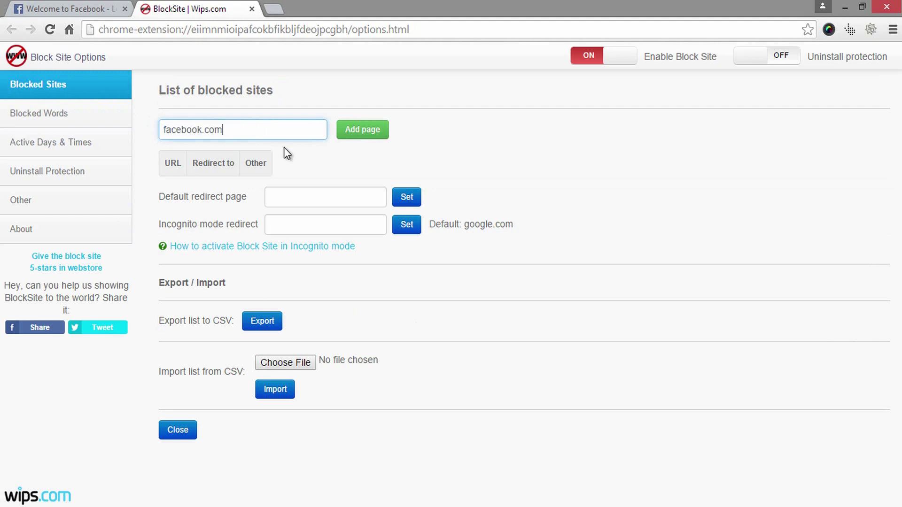
pyautogui.click(353, 132)
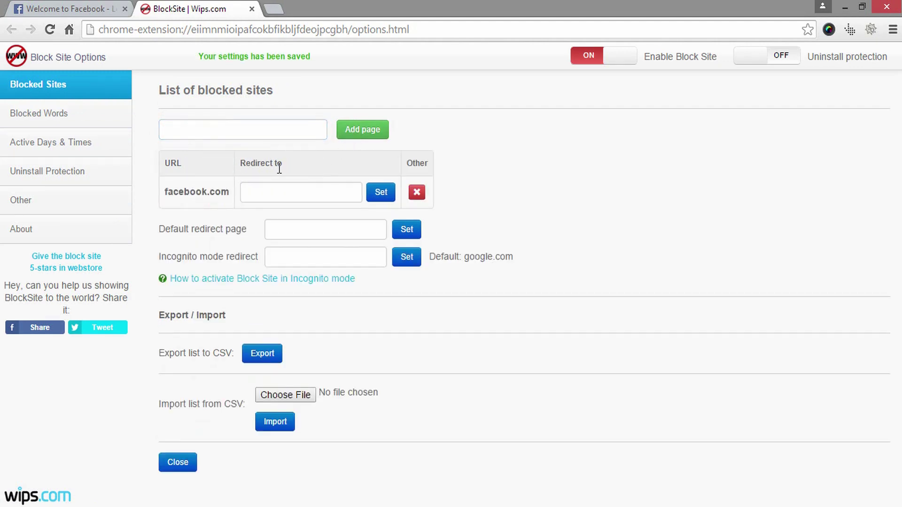
pyautogui.click(275, 9)
pyautogui.write('facebook.com')
pyautogui.press('Return')
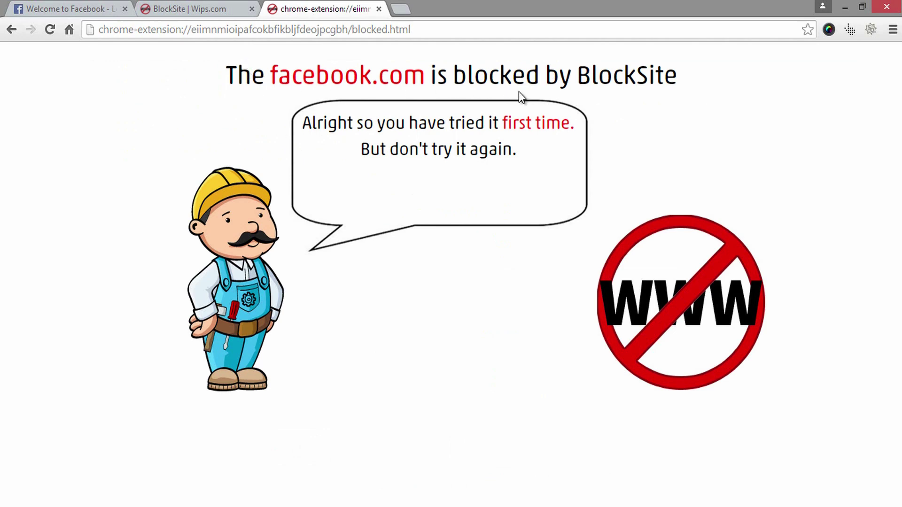
# Set google.com as facebook.com's redirect and check the result.
pyautogui.click(202, 8)
pyautogui.write('google.com')
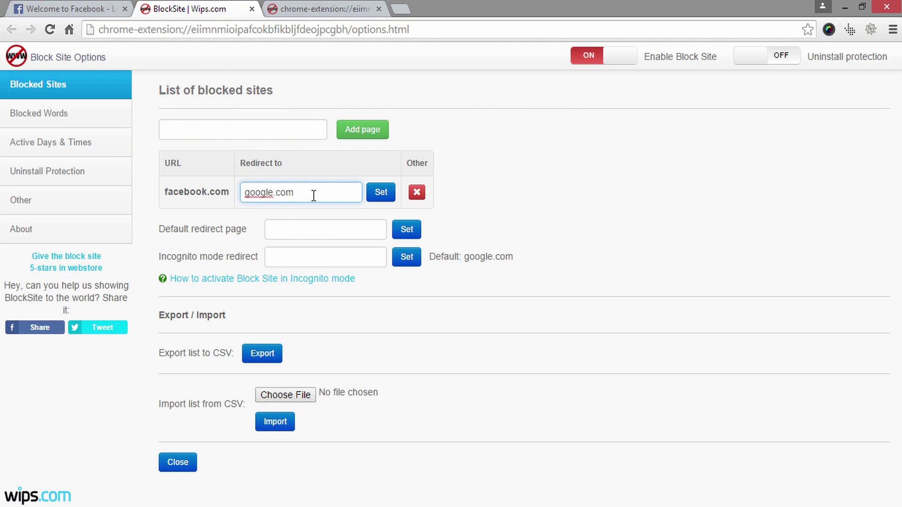
pyautogui.click(376, 187)
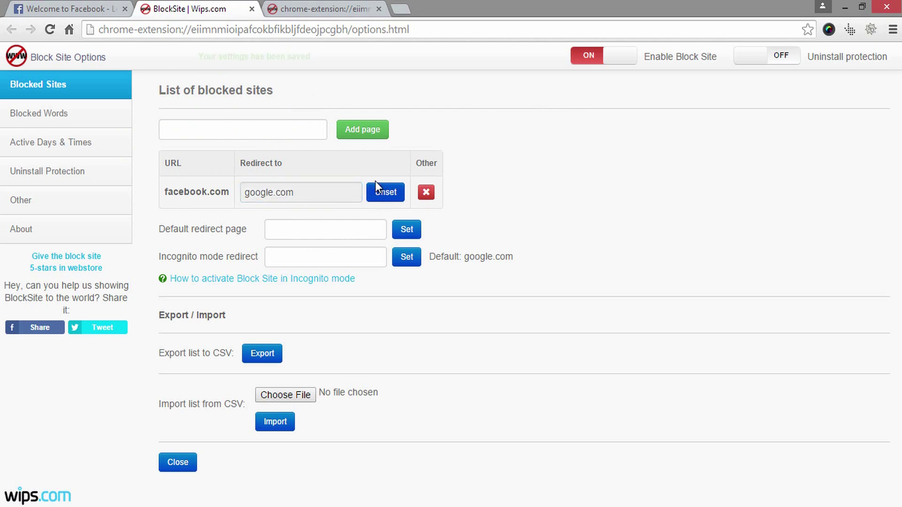
pyautogui.hotkey('ctrl', 'Tab')
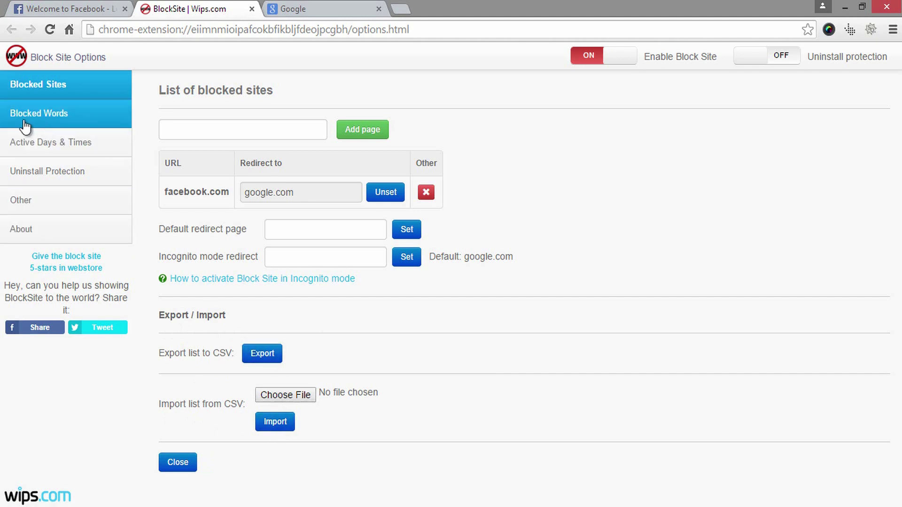
# Under Blocked Words, allow matches inside longer words, enable Custom list, and add 'book'.
pyautogui.click(48, 121)
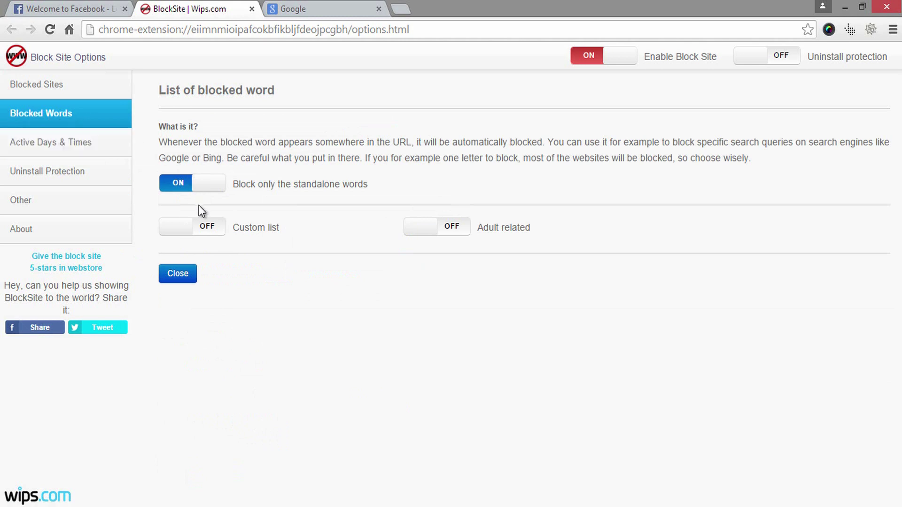
pyautogui.click(179, 185)
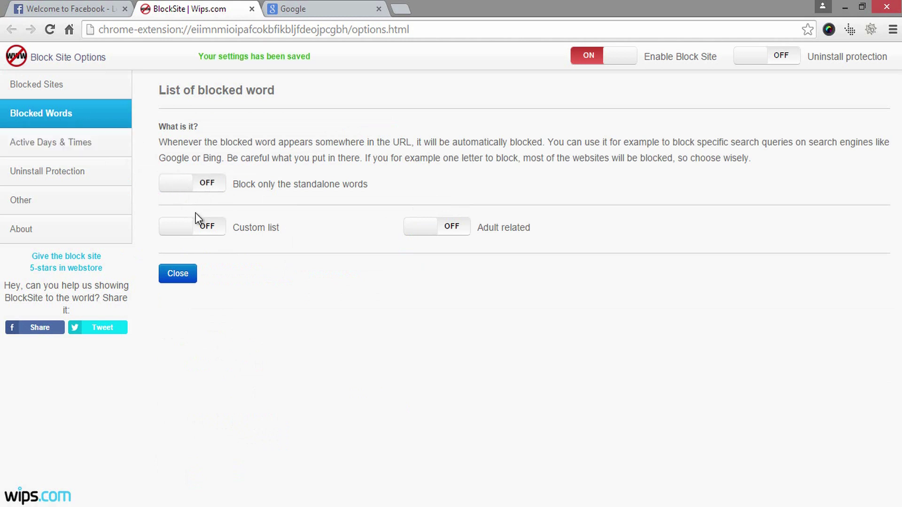
pyautogui.click(207, 230)
pyautogui.click(210, 251)
pyautogui.write('book')
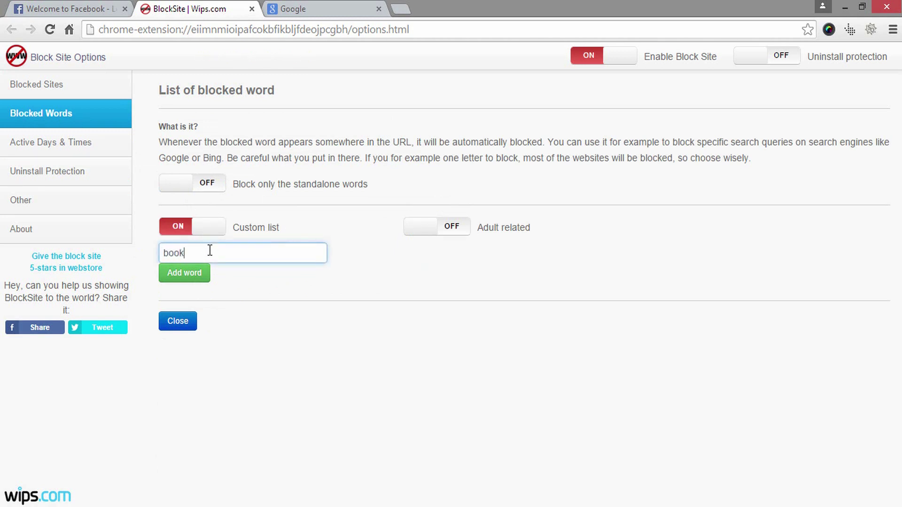
pyautogui.click(184, 274)
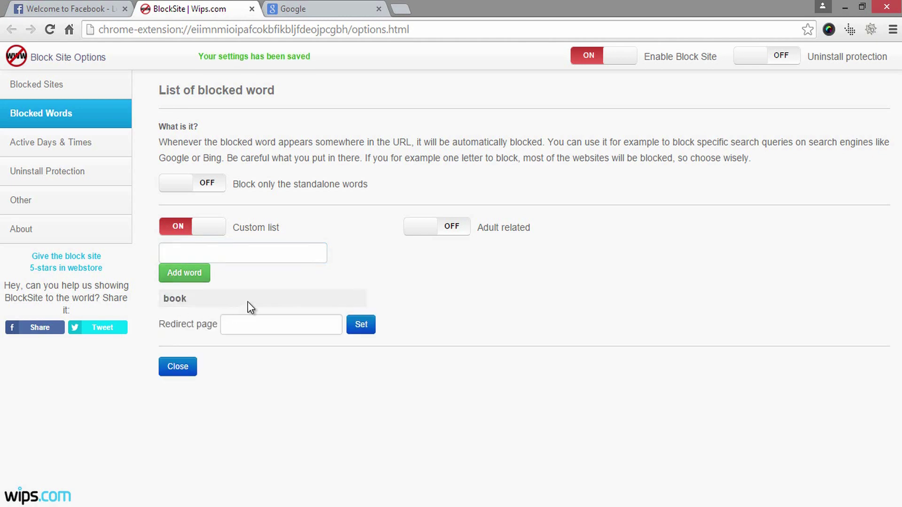
# Test the blocking by visiting facebook.com and searching Google for 'book'.
pyautogui.click(357, 10)
pyautogui.click(356, 31)
pyautogui.write('facebook.com')
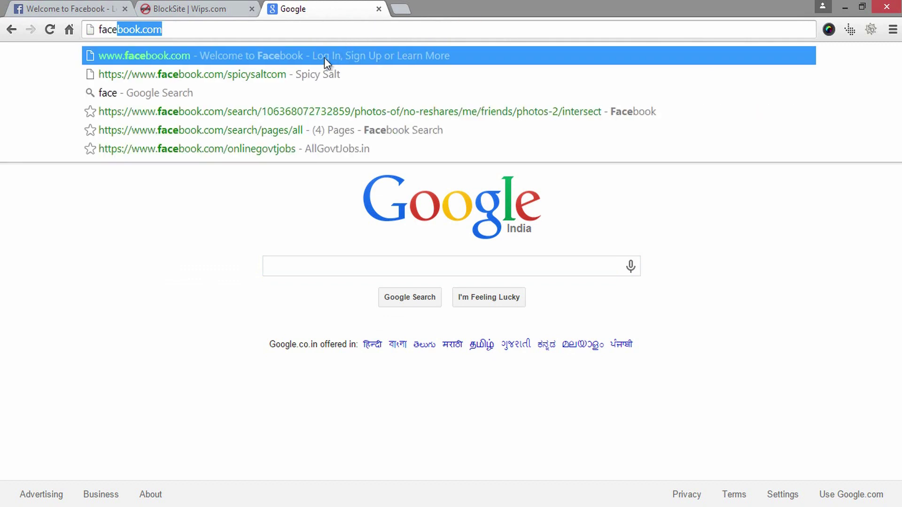
pyautogui.click(320, 57)
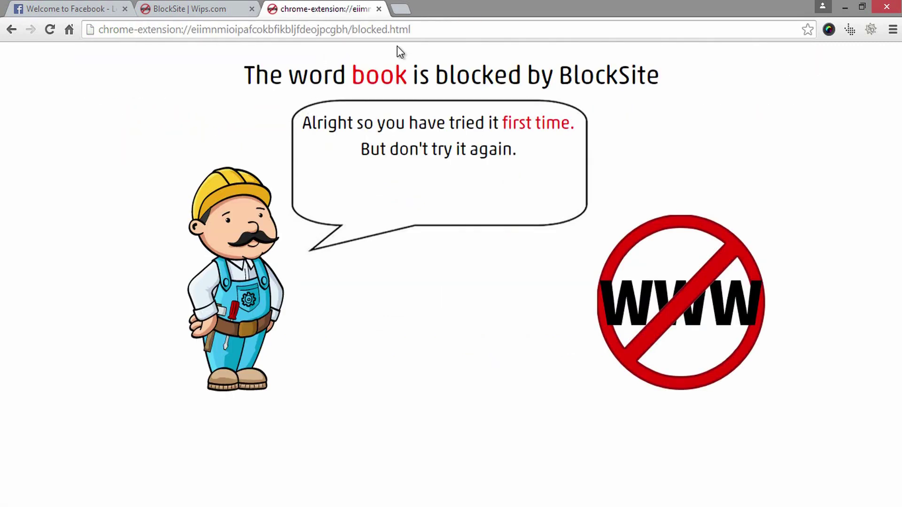
pyautogui.click(328, 31)
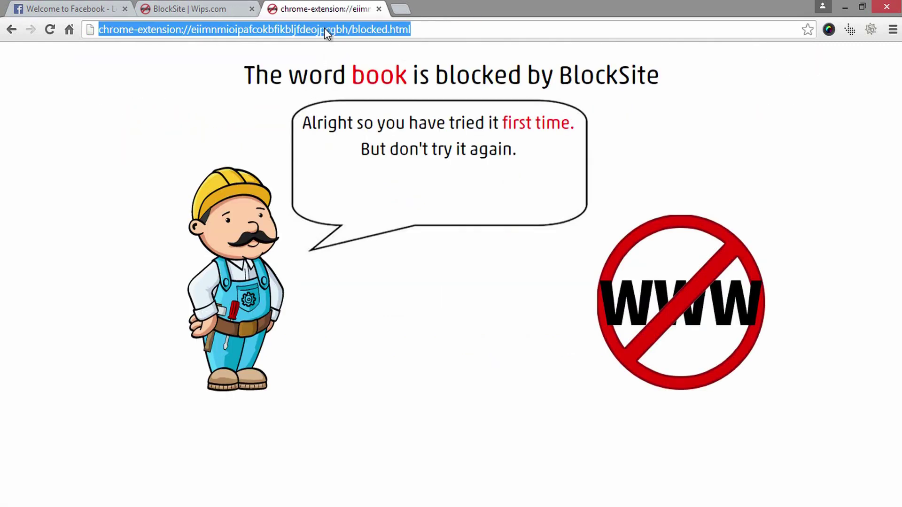
pyautogui.click(67, 30)
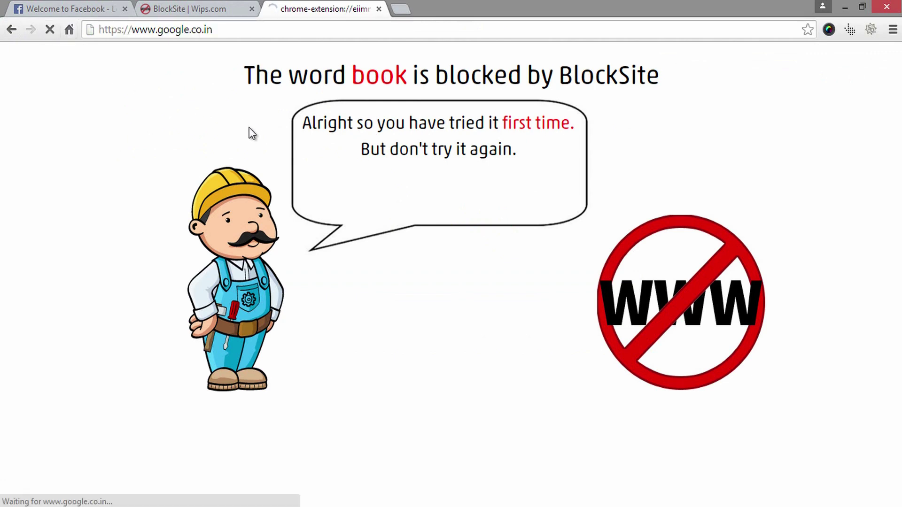
pyautogui.click(308, 266)
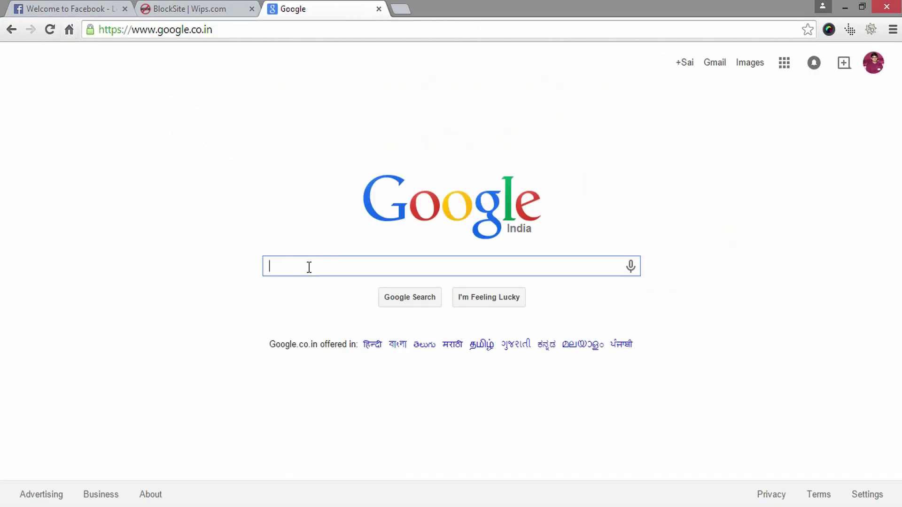
pyautogui.write('book')
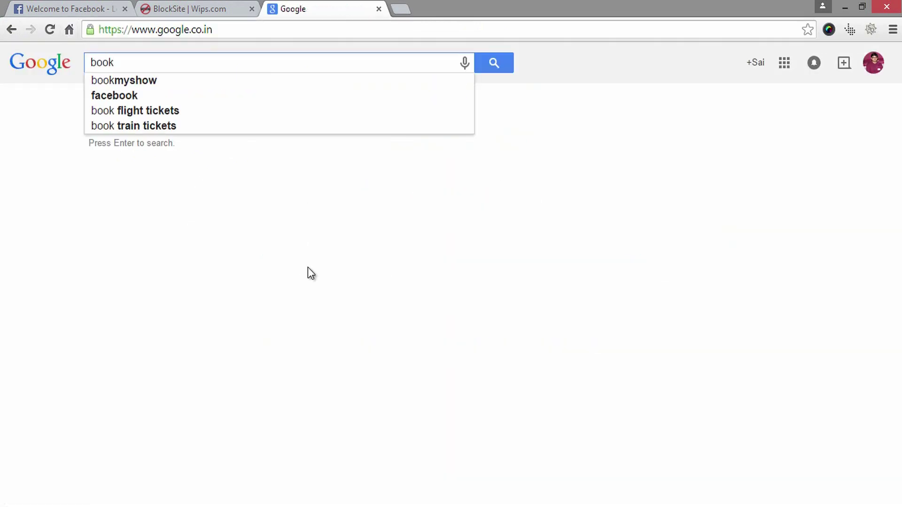
pyautogui.press('Return')
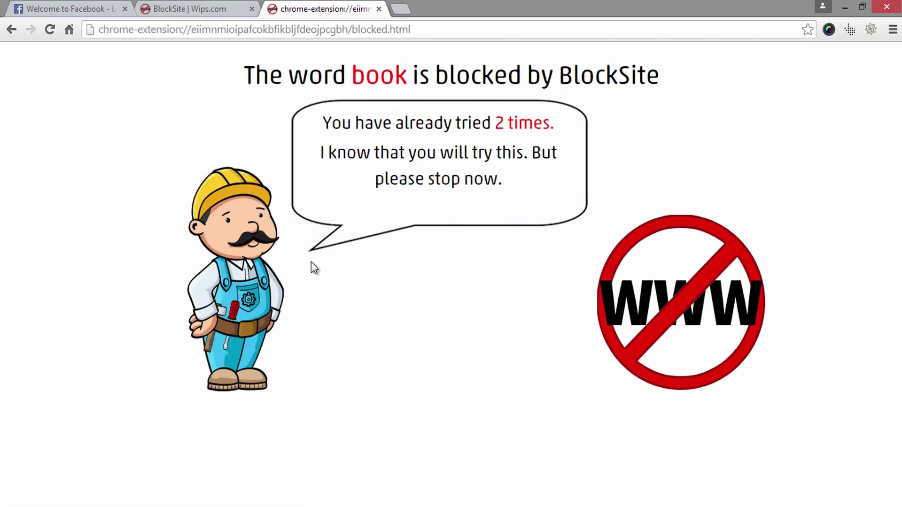
# Set google.com as the redirect page for the blocked word 'book'.
pyautogui.click(224, 12)
pyautogui.click(259, 326)
pyautogui.write('google.com')
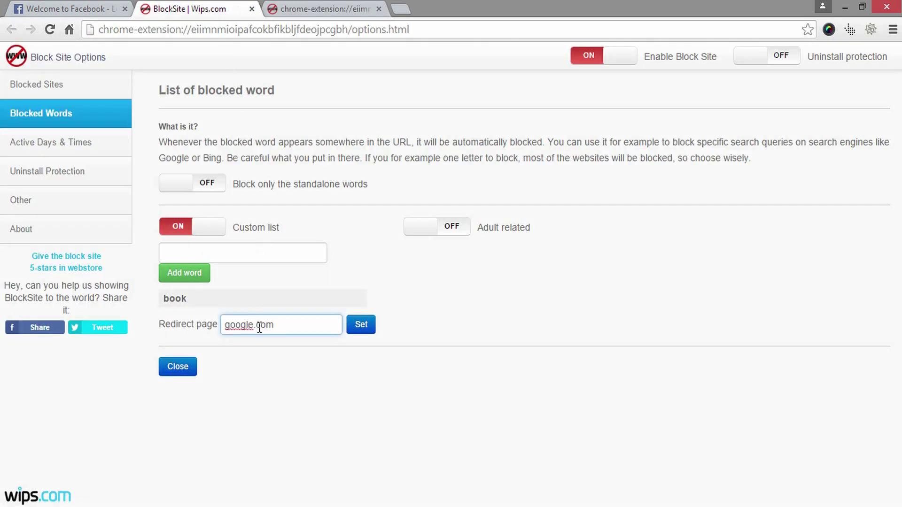
pyautogui.click(359, 329)
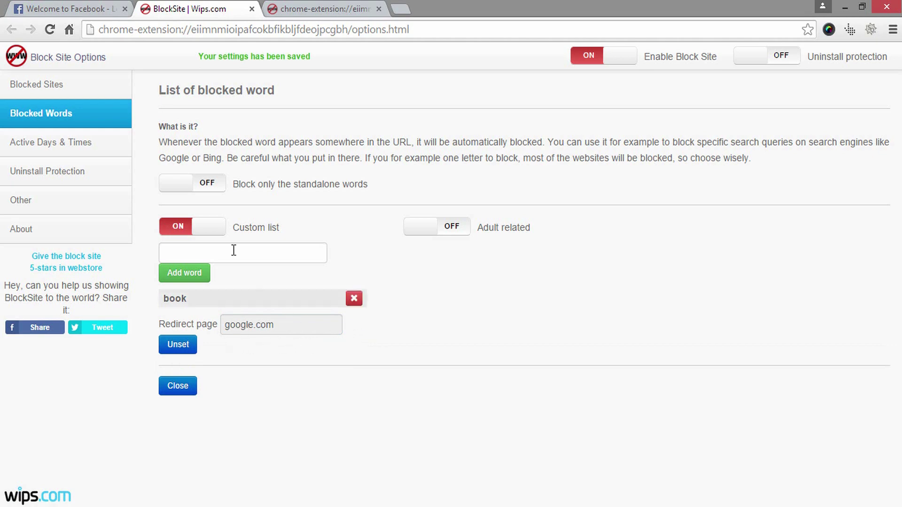
# Save a password under Uninstall Protection to protect Block Site's settings.
pyautogui.click(29, 174)
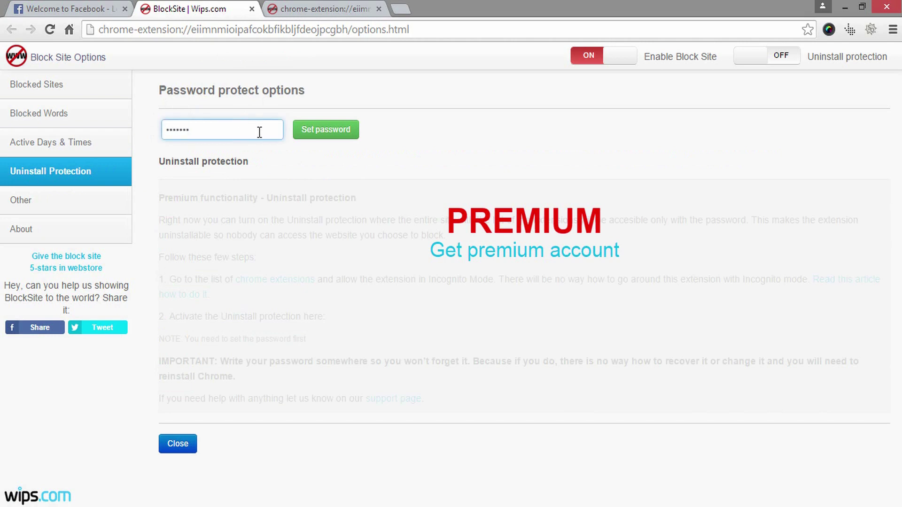
pyautogui.click(310, 137)
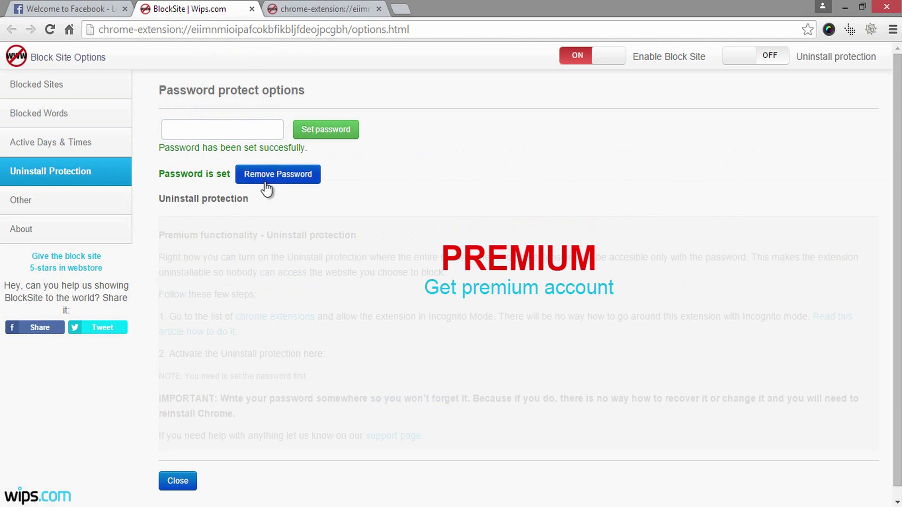
pyautogui.click(78, 198)
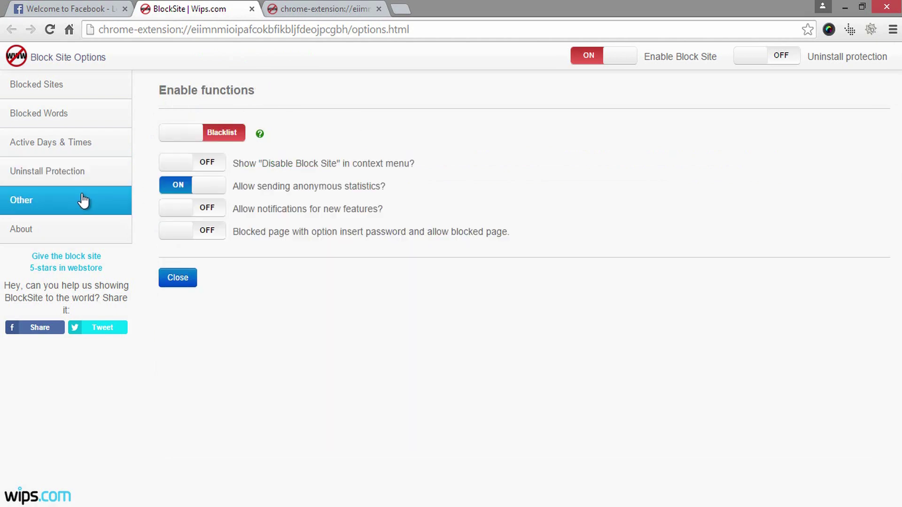
# Turn off anonymous statistics, leave Disable Block Site off, and enable password-to-allow blocked pages.
pyautogui.click(174, 187)
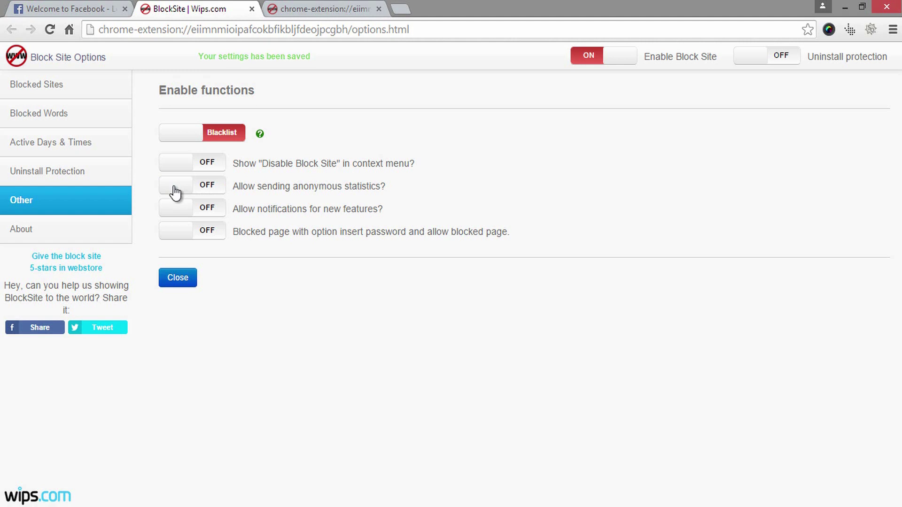
pyautogui.click(207, 162)
pyautogui.click(181, 164)
pyautogui.click(206, 226)
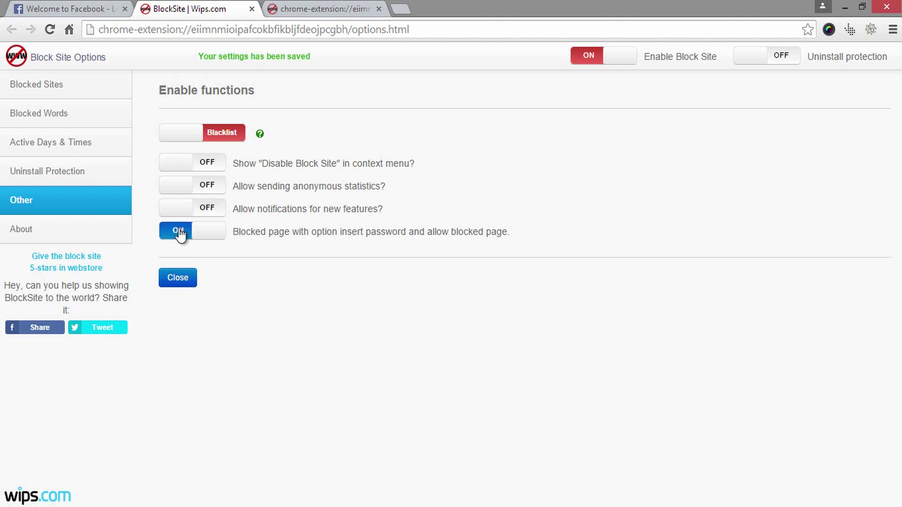